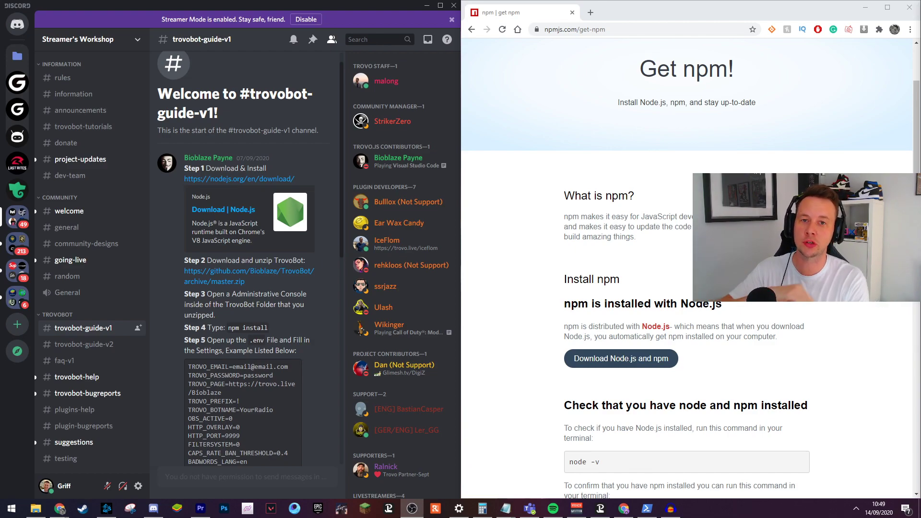
# Bring the Chrome window with the Trovo channel page to the front.
pyautogui.hotkey('alt', 'Tab')
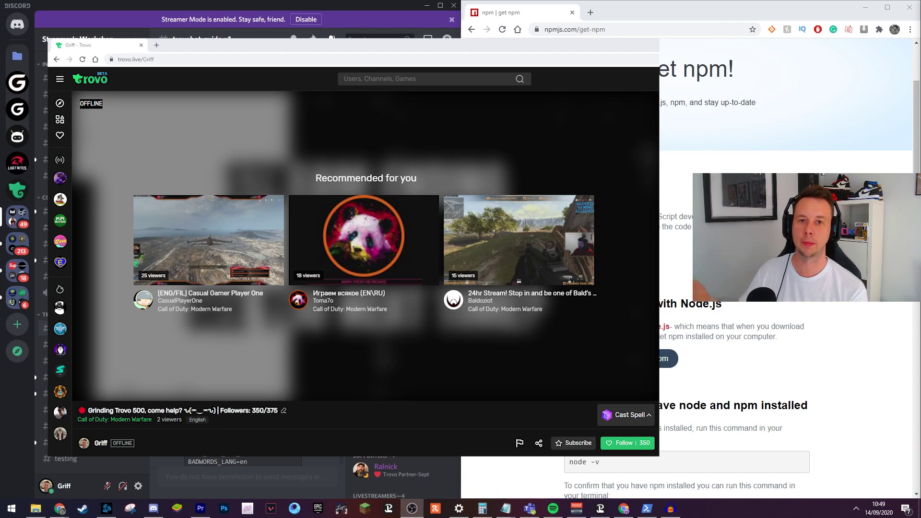
# Close the Trovo page to reveal the TrovoBot guide and npm download page.
pyautogui.hotkey('ctrl', 'w')
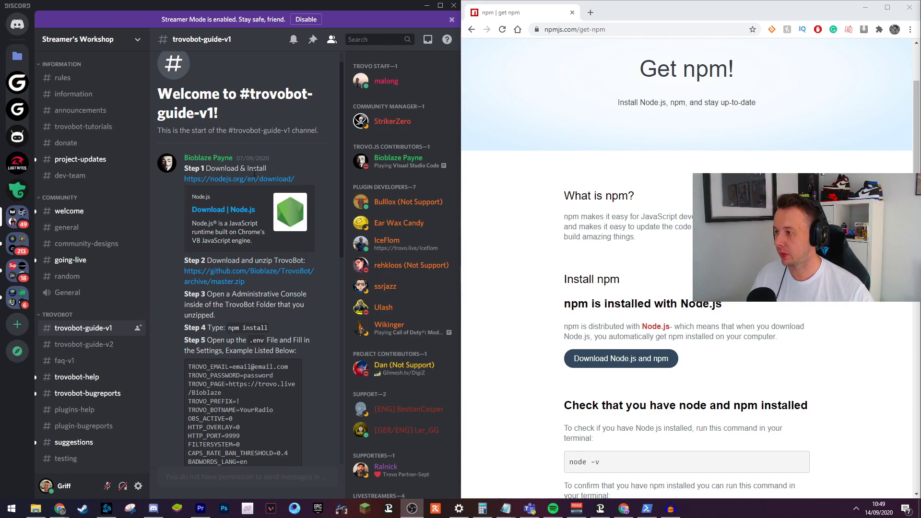
# Minimise Discord and extract the TrovoBot-master zip to the Desktop.
pyautogui.click(249, 278)
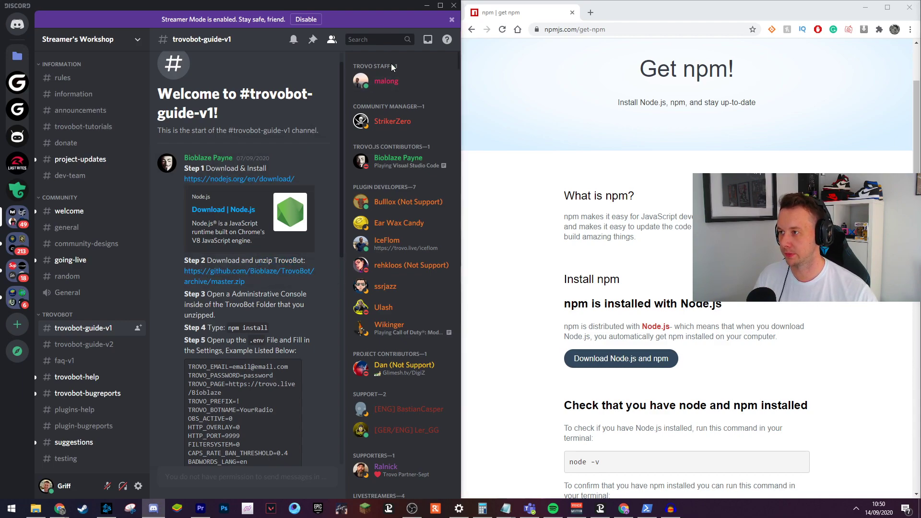
pyautogui.click(426, 5)
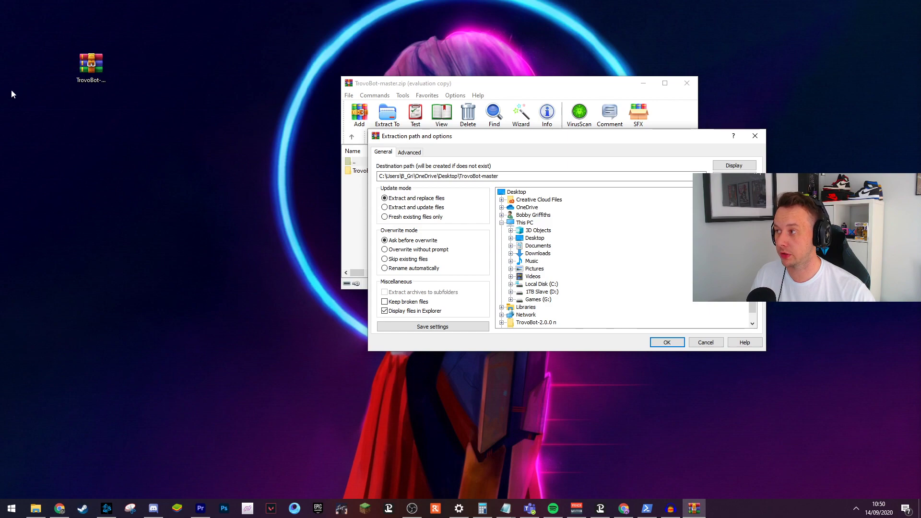
pyautogui.click(666, 342)
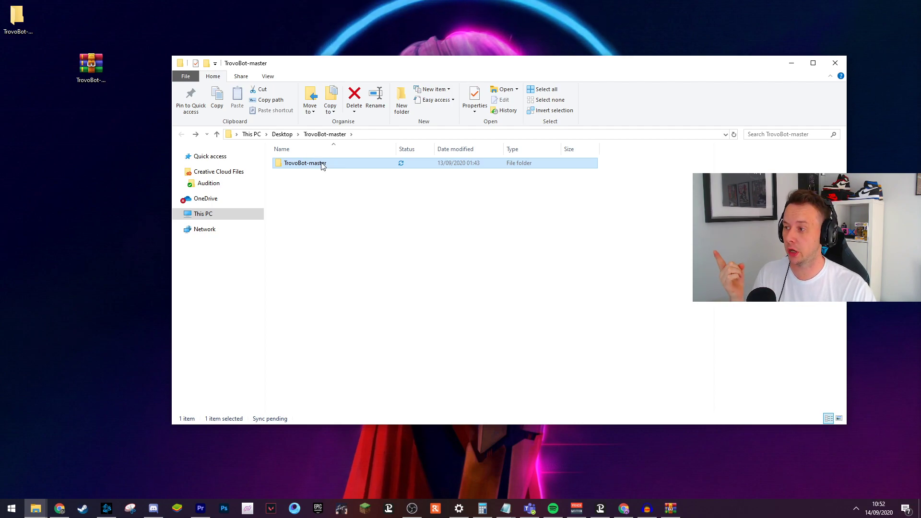
# Enter the inner TrovoBot-master folder and launch Windows PowerShell as administrator there.
pyautogui.doubleClick(323, 164)
pyautogui.click(186, 76)
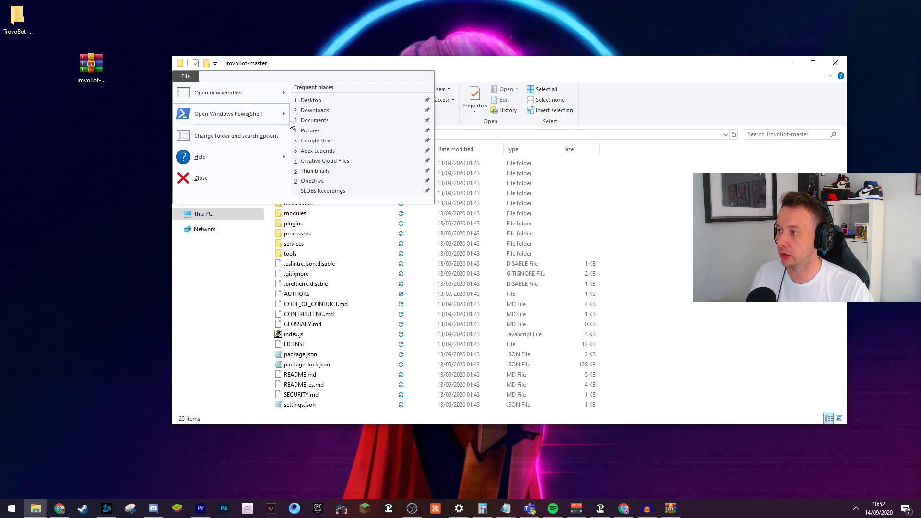
pyautogui.moveTo(287, 118)
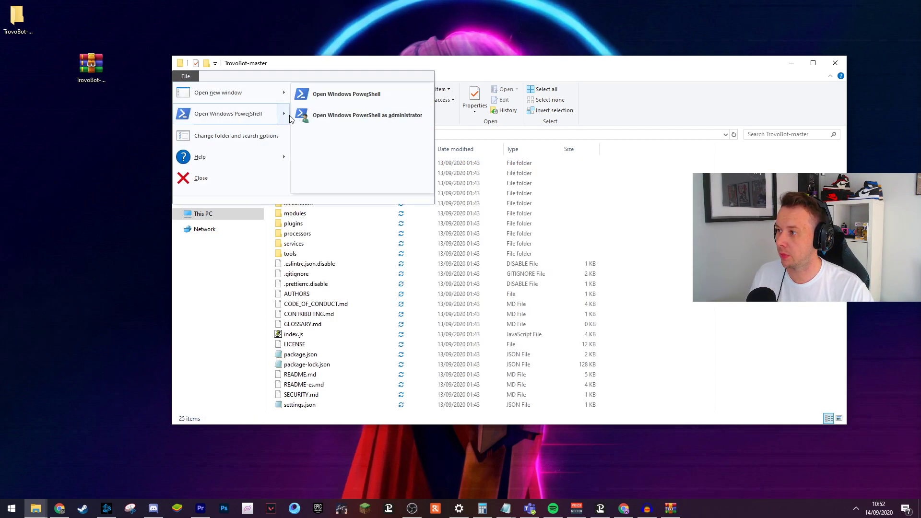
pyautogui.click(352, 116)
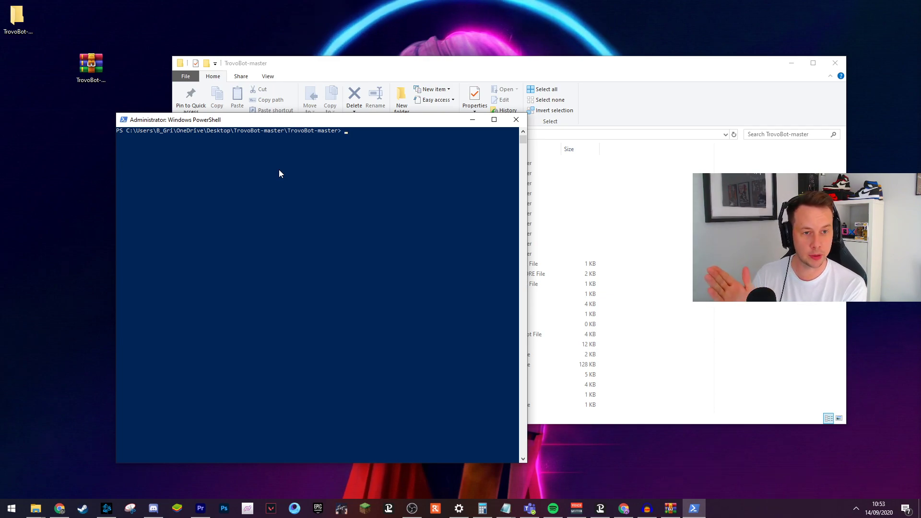
# Run npm install in TrovoBot-master, adding 430 packages and node_modules.
pyautogui.write('npm ')
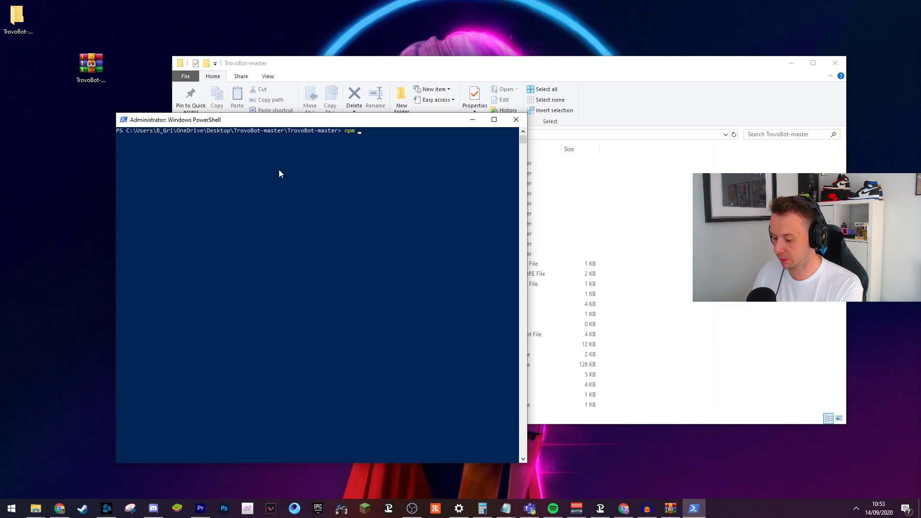
pyautogui.write('install')
pyautogui.press('Return')
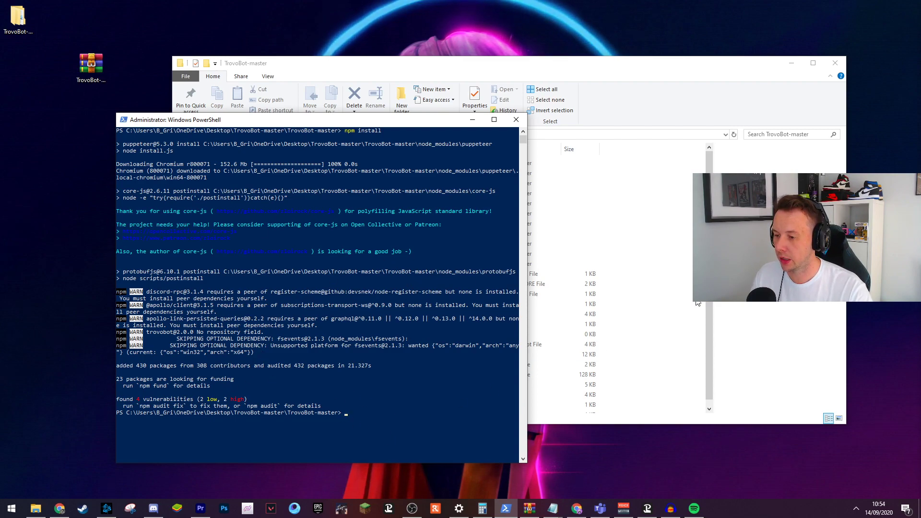
pyautogui.click(730, 349)
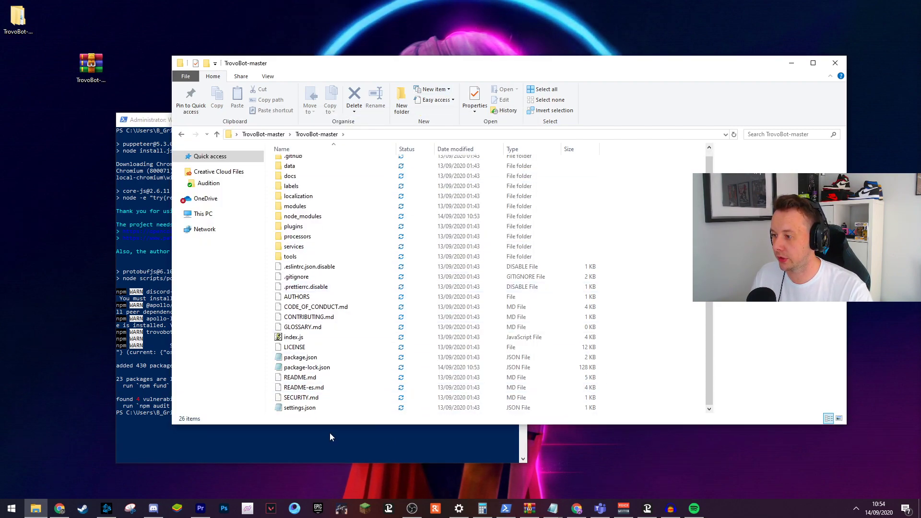
# Open settings.json in Notepad and set the command prefix to '!'.
pyautogui.click(309, 408)
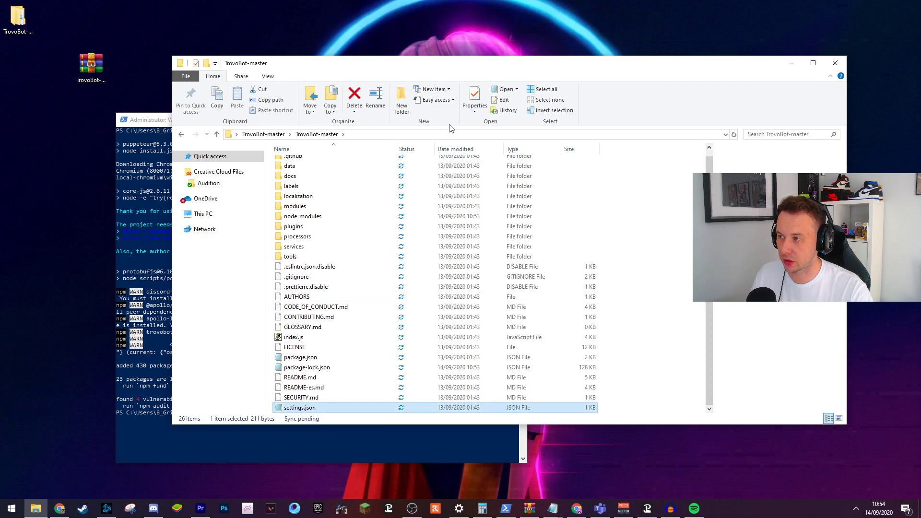
pyautogui.click(504, 99)
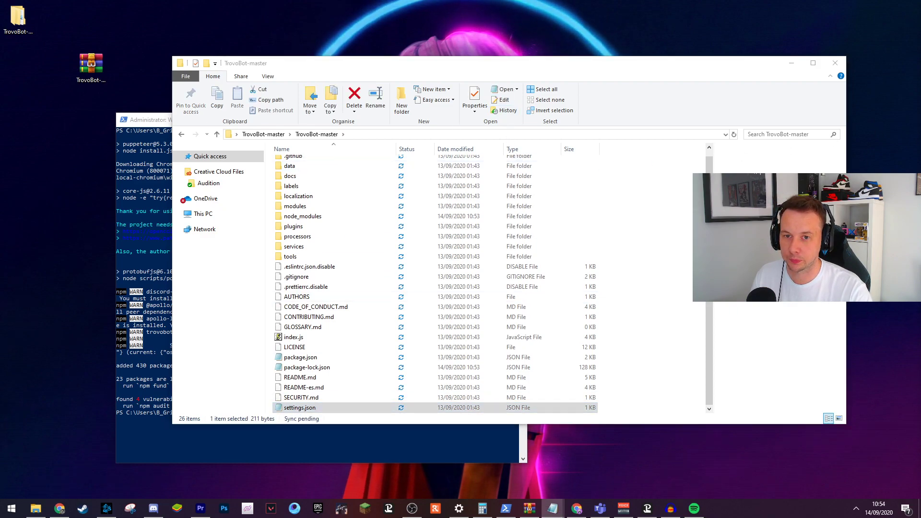
pyautogui.click(464, 52)
pyautogui.write('!",')
# Fill in the bot's Trovo login e-mail and begin typing the account password.
pyautogui.click(467, 69)
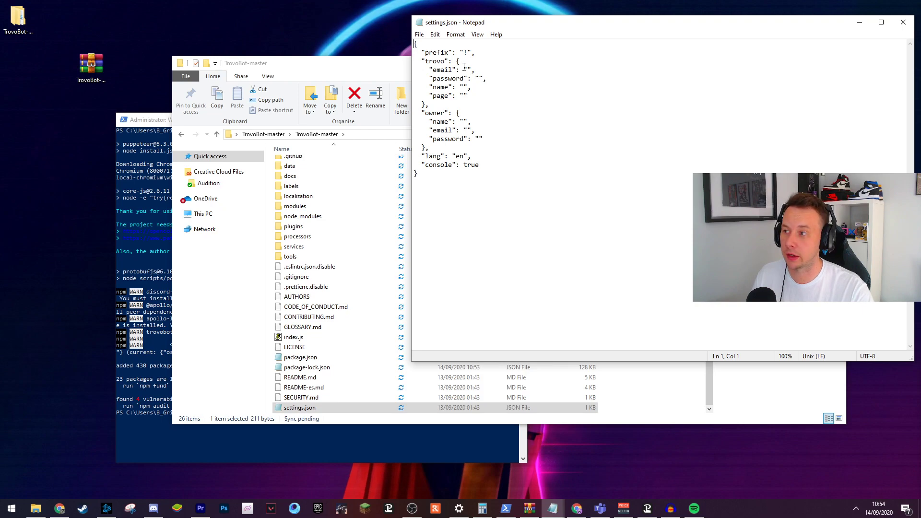
pyautogui.write('email@')
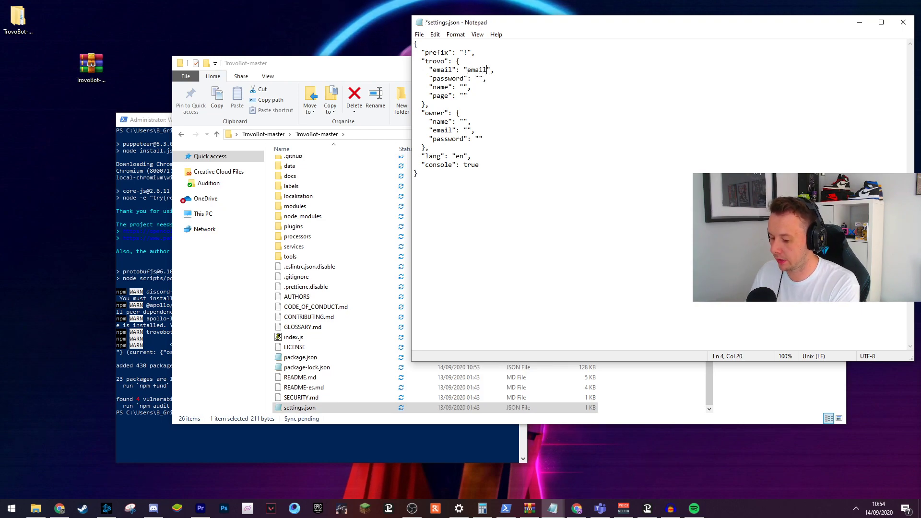
pyautogui.write('trovo.llive')
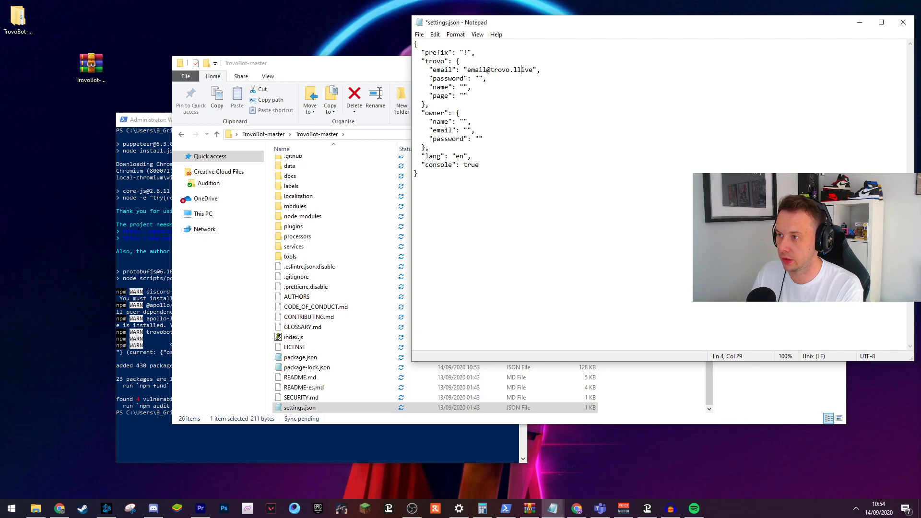
pyautogui.press('BackSpace')
pyautogui.click(478, 78)
pyautogui.write('pas')
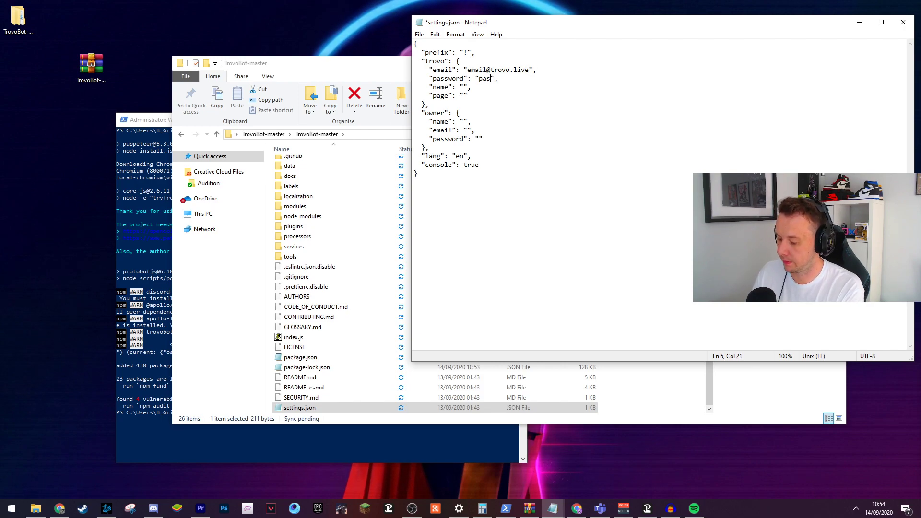
pyautogui.write('sword')
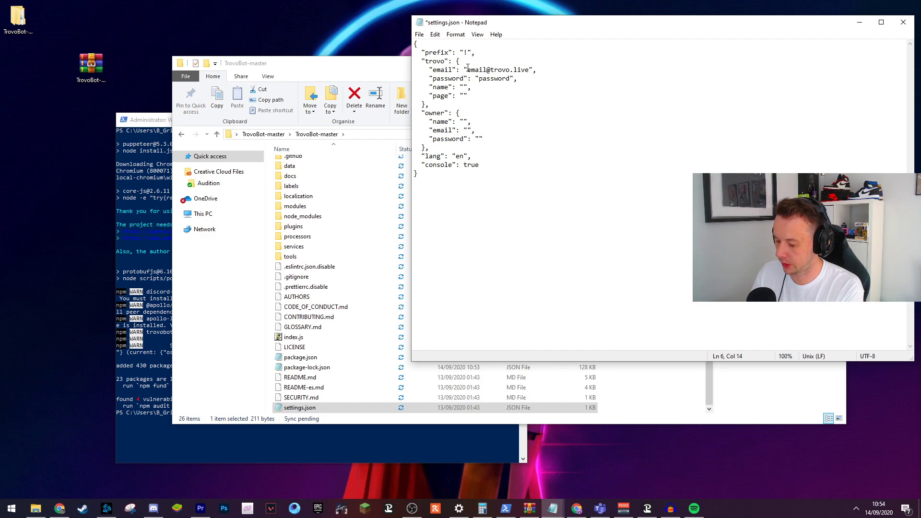
pyautogui.write('ot')
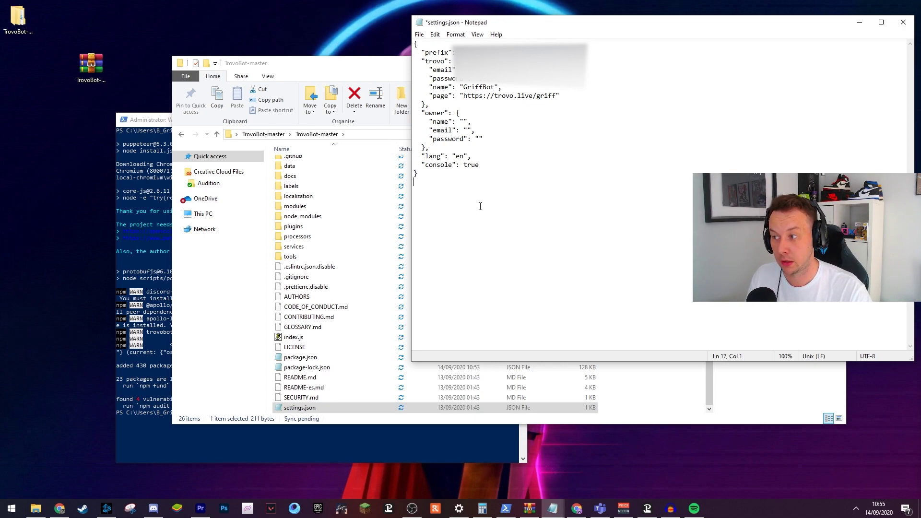
# Save and close settings.json, then enter node .\index at the PowerShell prompt.
pyautogui.hotkey('ctrl', 's')
pyautogui.hotkey('alt', 'F4')
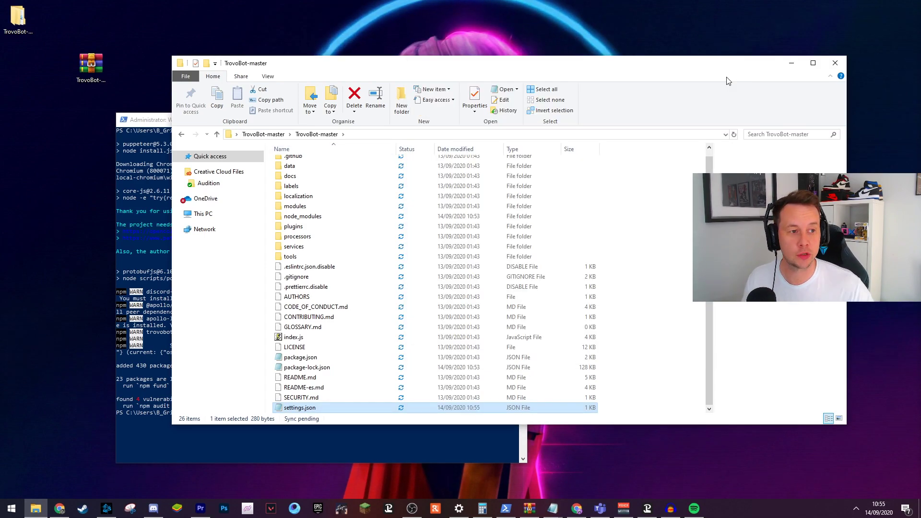
pyautogui.click(144, 374)
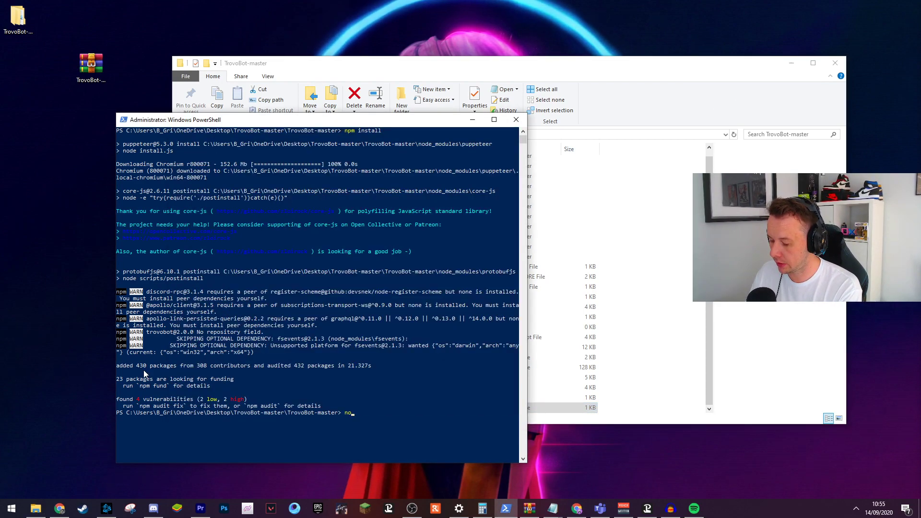
pyautogui.write('node .')
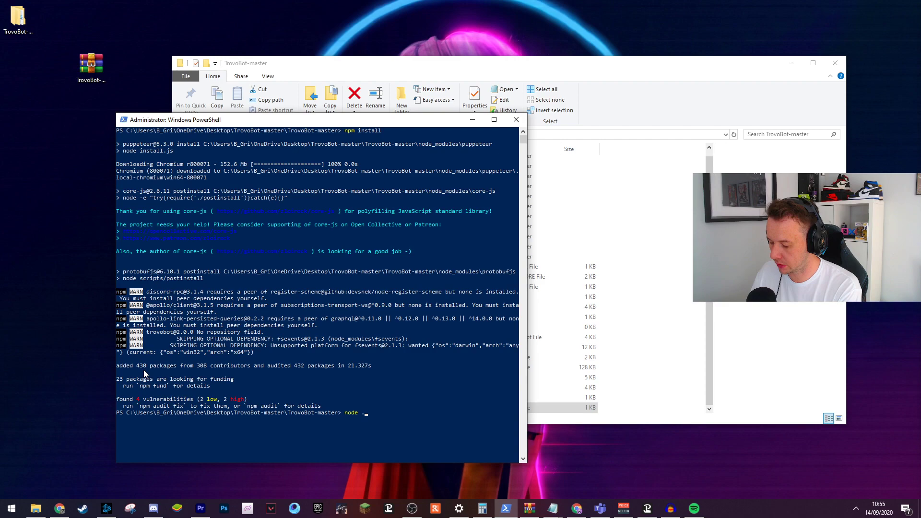
pyautogui.write('\\ind')
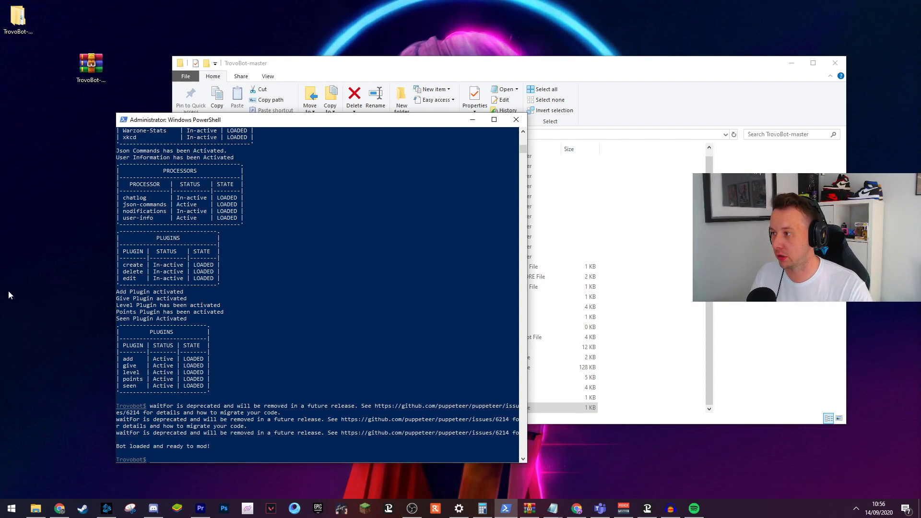
# Review the PLUGINS table and run activate-plugin alerts, which reports it's already active.
pyautogui.scroll(9, 285, 286)
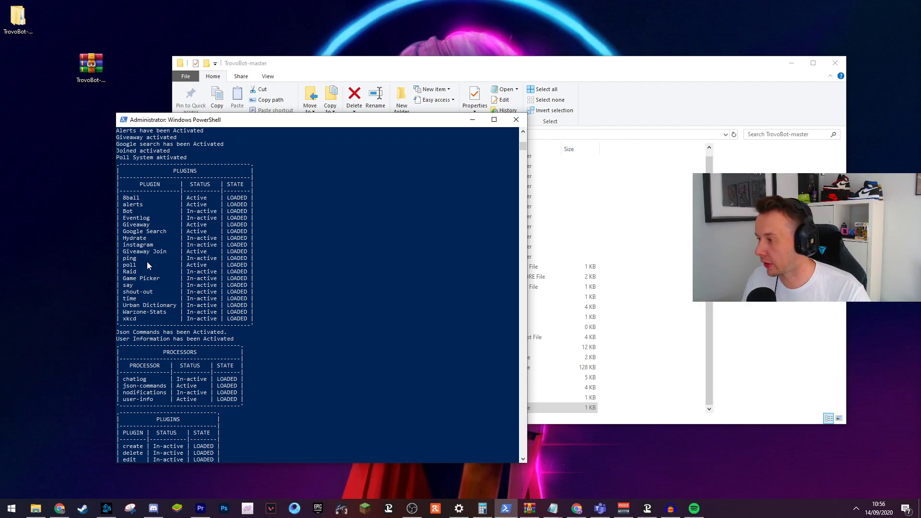
pyautogui.write('activ')
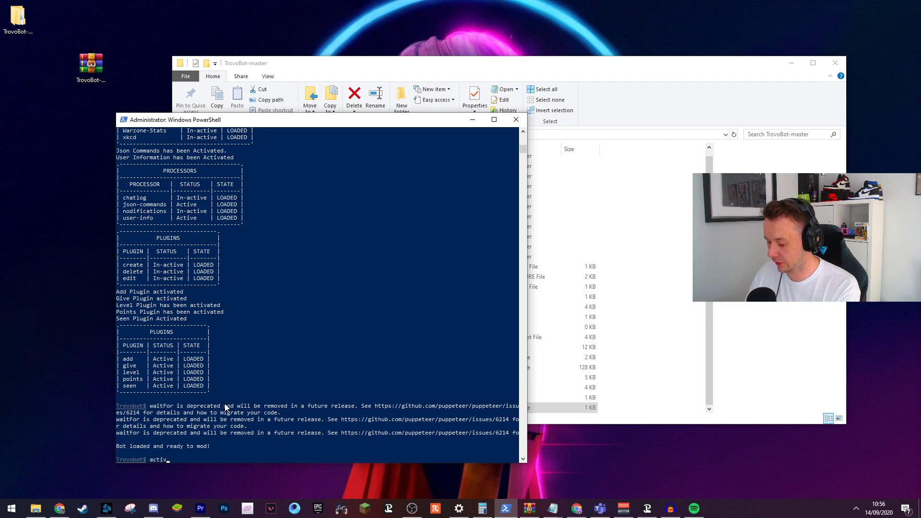
pyautogui.write('ate-plugi')
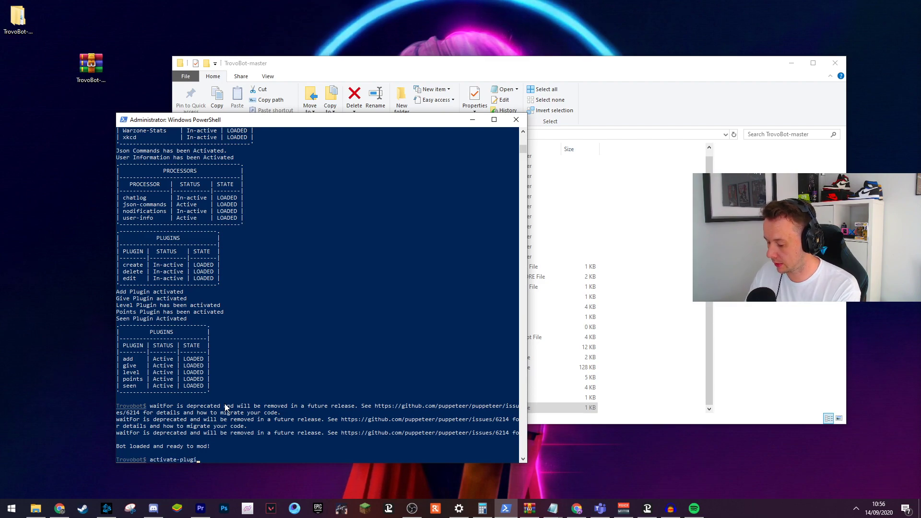
pyautogui.write('n alerts')
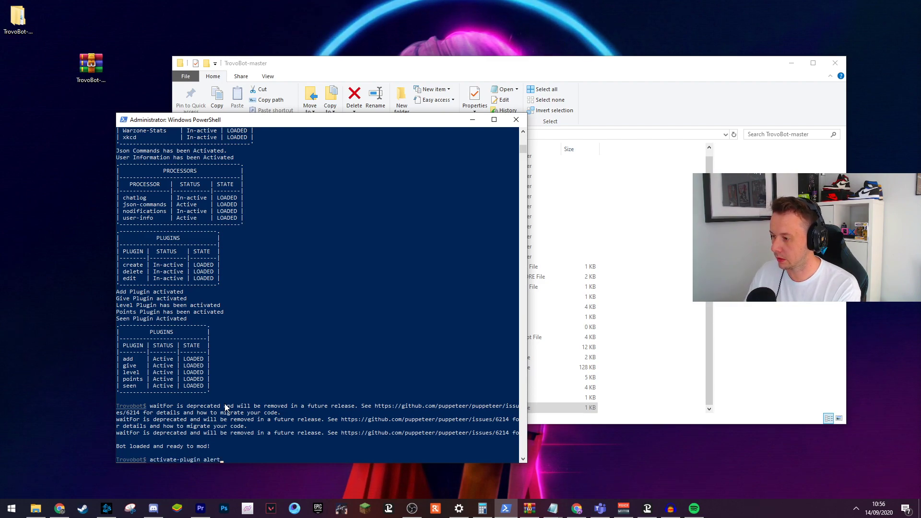
pyautogui.press('Return')
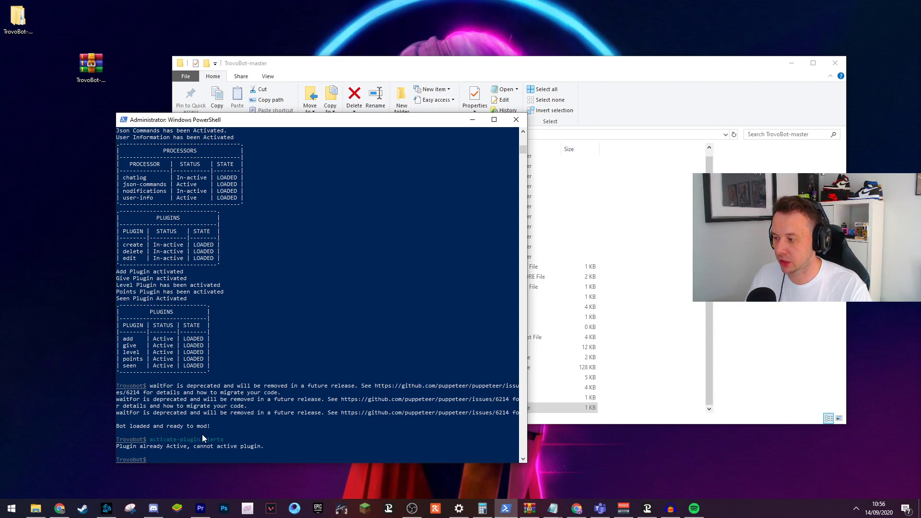
pyautogui.scroll(5, 220, 313)
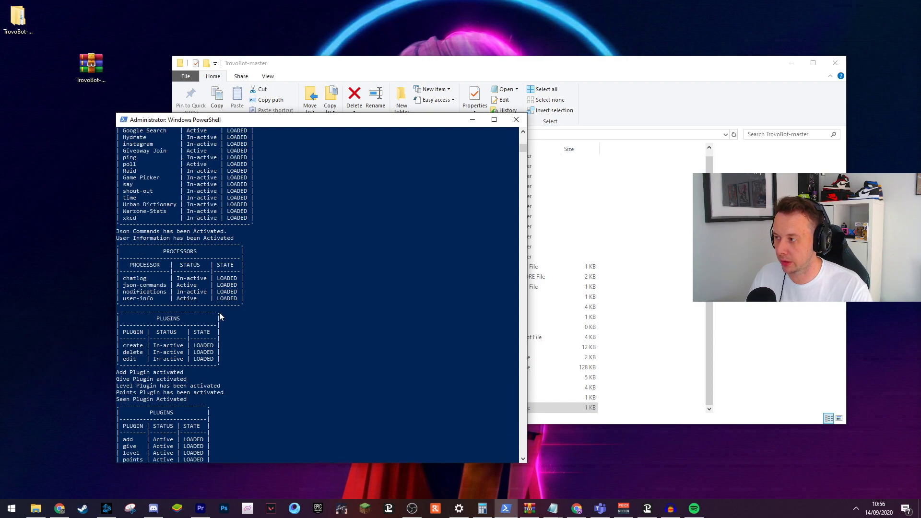
pyautogui.scroll(4, 220, 313)
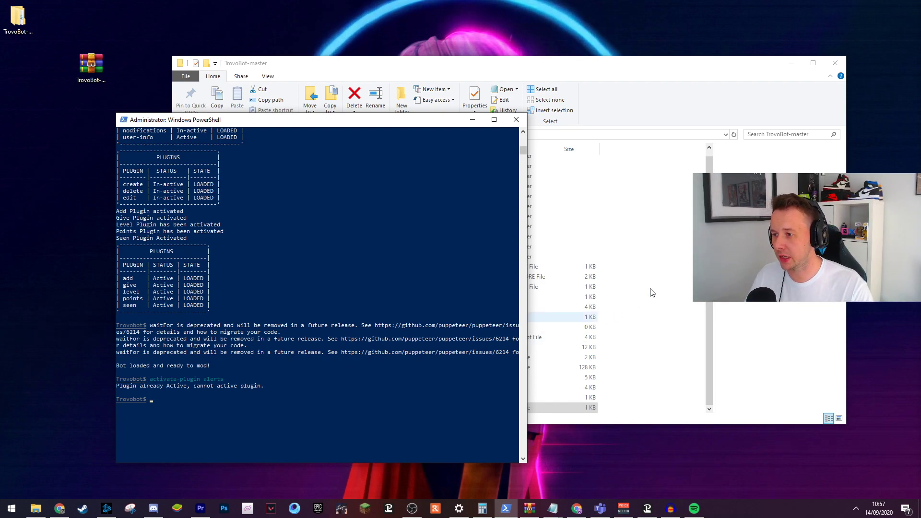
# Open plugins > alerts > alerts.json in Notepad from the project folder.
pyautogui.click(671, 334)
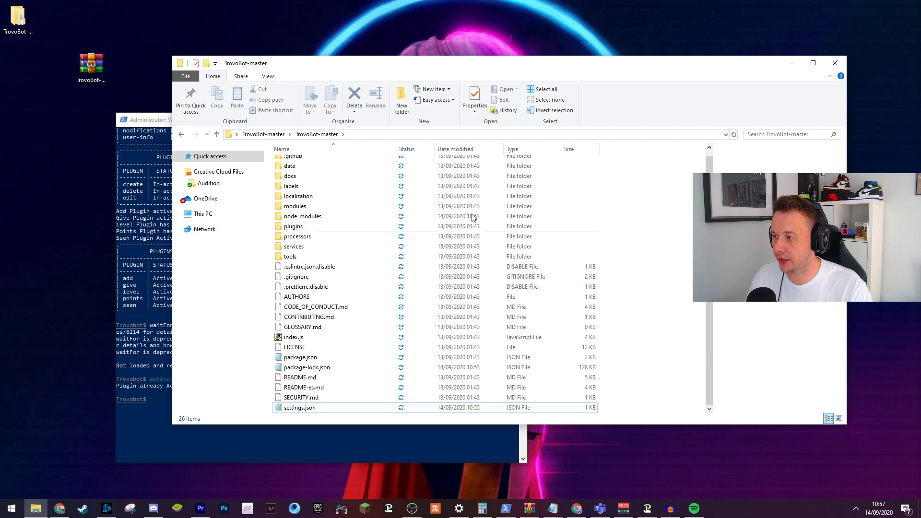
pyautogui.scroll(1, 327, 247)
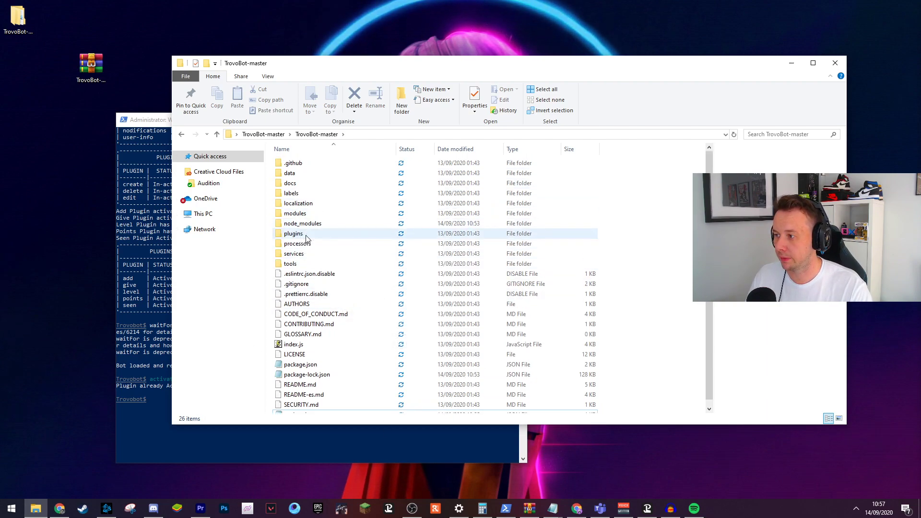
pyautogui.click(308, 235)
pyautogui.doubleClick(309, 235)
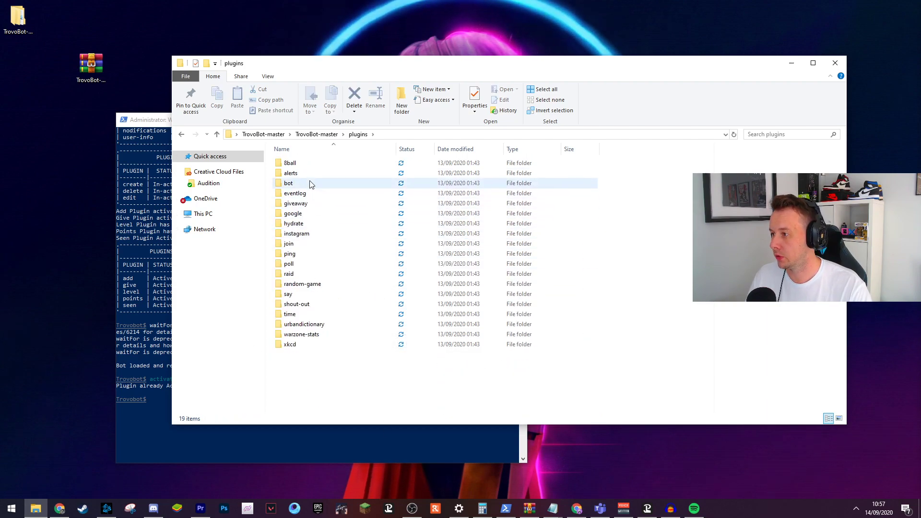
pyautogui.doubleClick(307, 174)
pyautogui.click(296, 174)
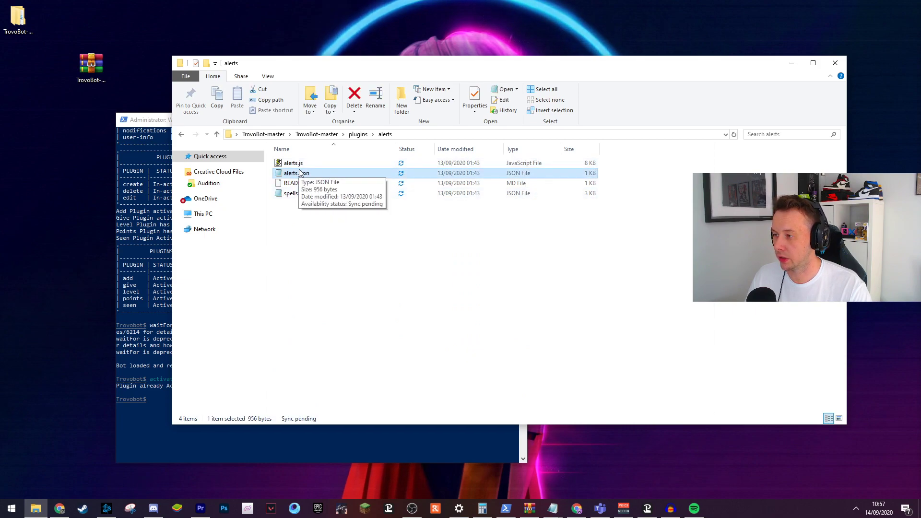
pyautogui.click(497, 102)
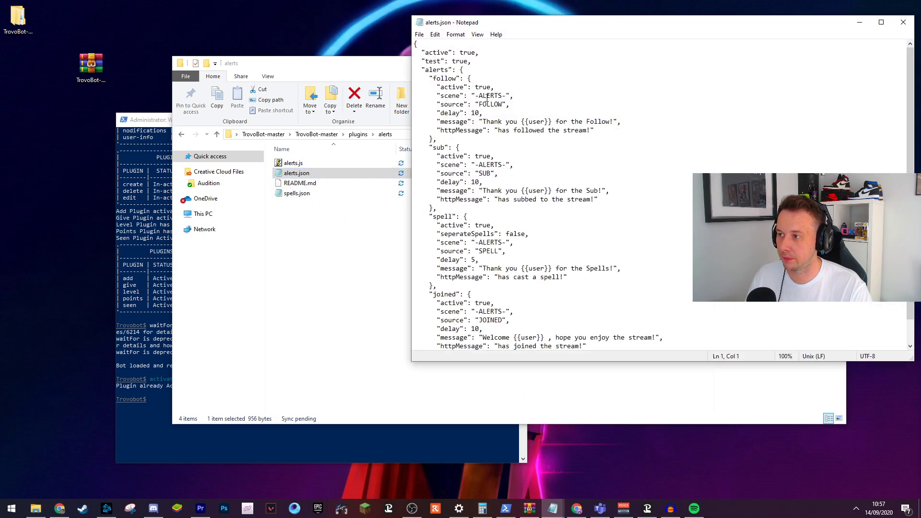
# Select the follow alert message and its {{user}} placeholder, then scroll through the alerts.
pyautogui.click(521, 123)
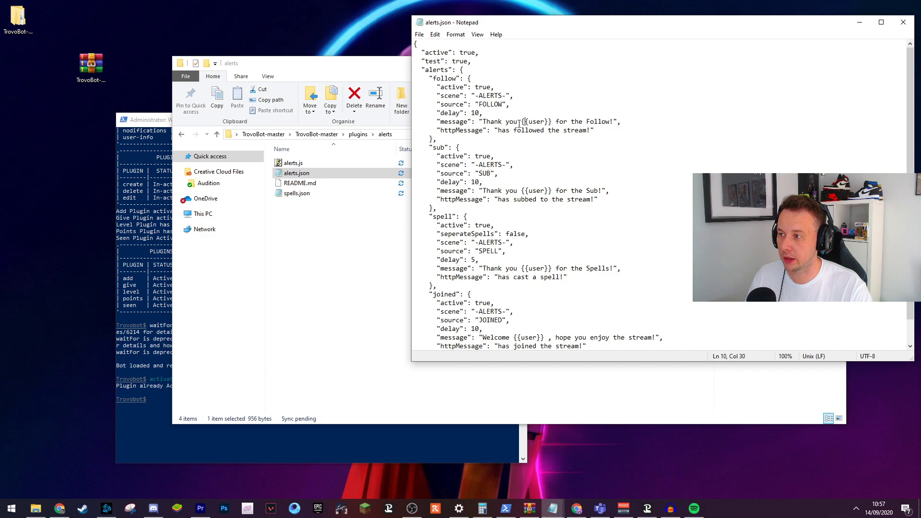
pyautogui.moveTo(484, 123); pyautogui.dragTo(614, 123)
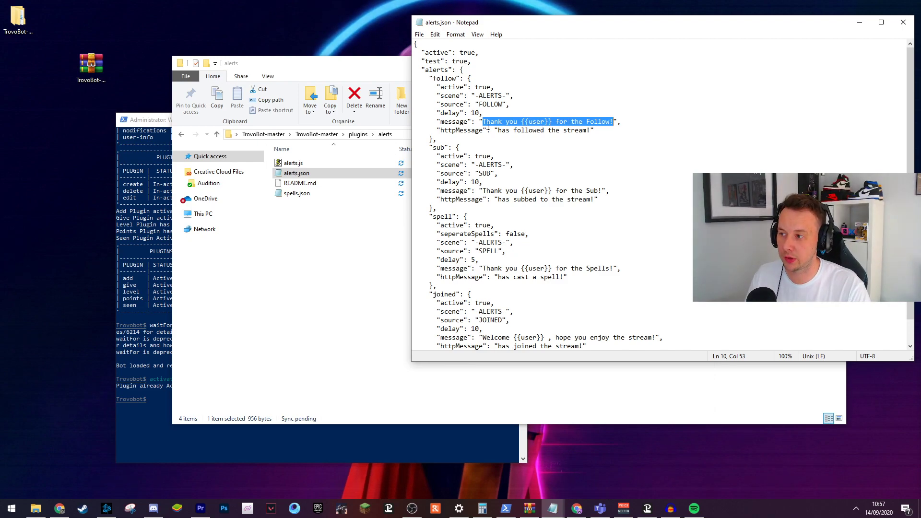
pyautogui.moveTo(522, 122); pyautogui.dragTo(553, 123)
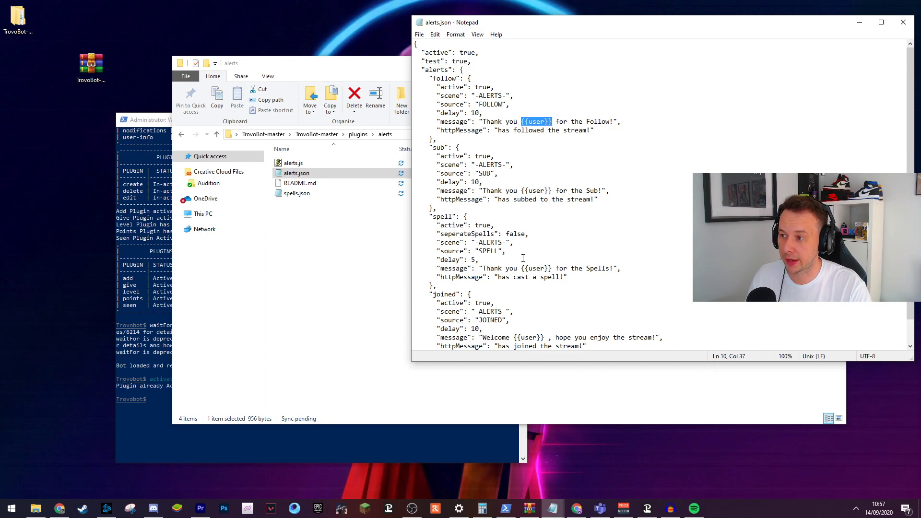
pyautogui.scroll(-1, 537, 283)
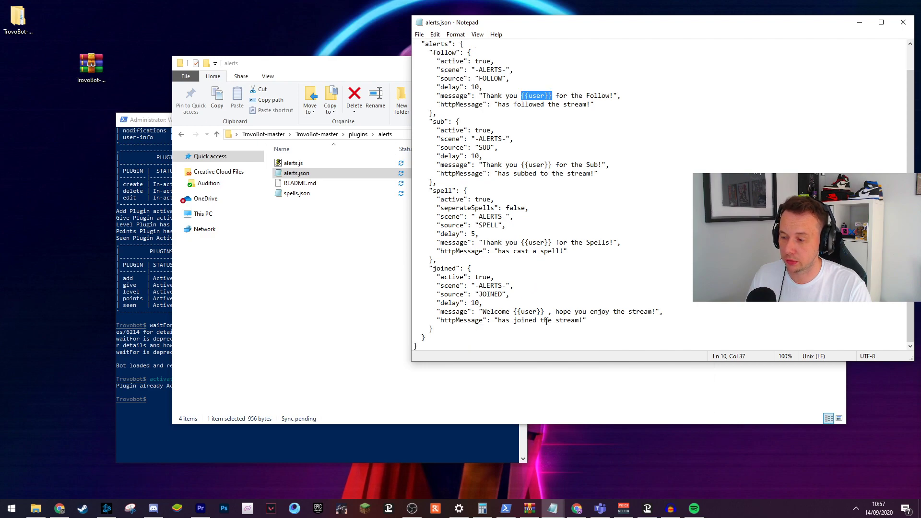